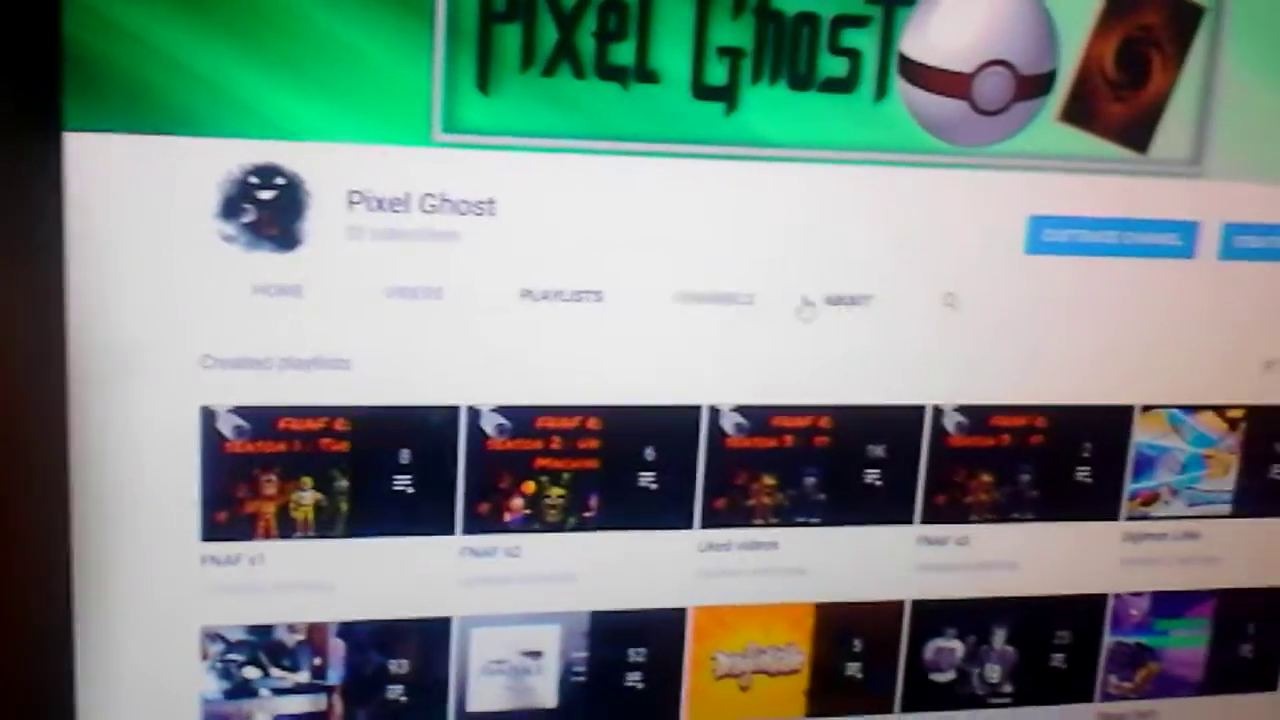
scroll(803, 308, "down", 3)
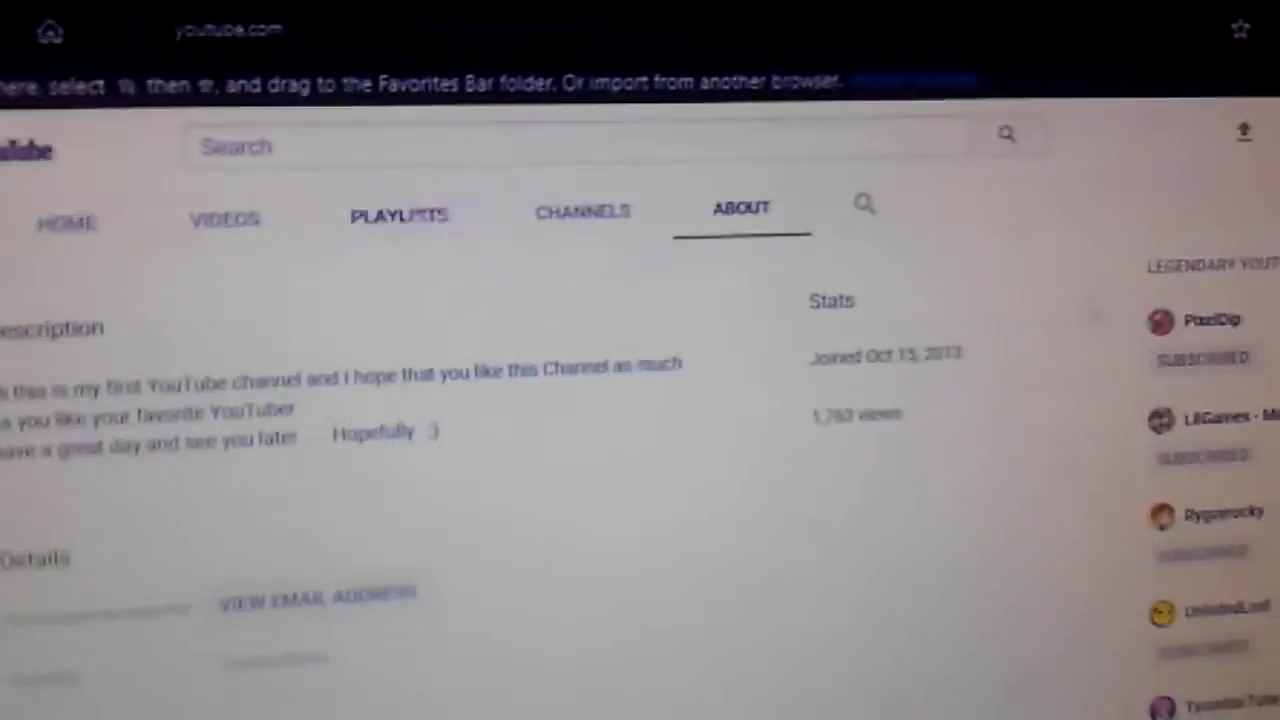
- Open the Pixel Ghost channel's CHANNELS tab to see its featured channels
left_click(581, 217)
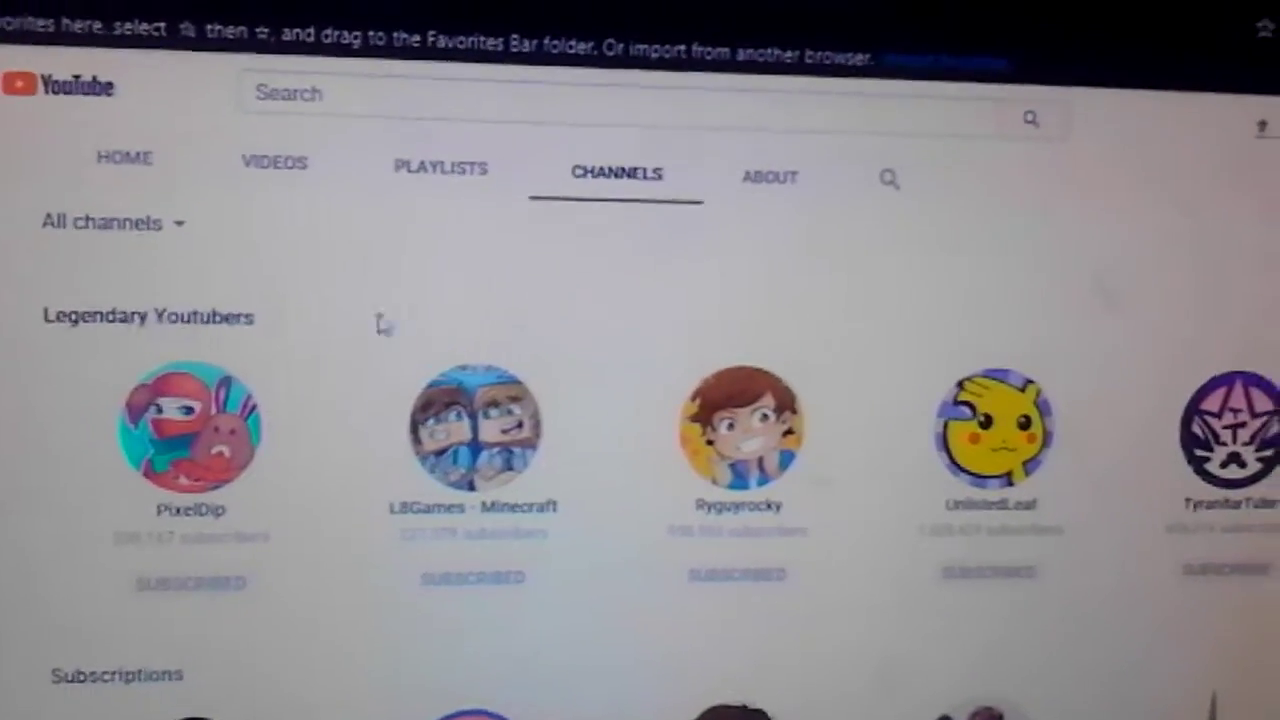
scroll(210, 290, "down", 4)
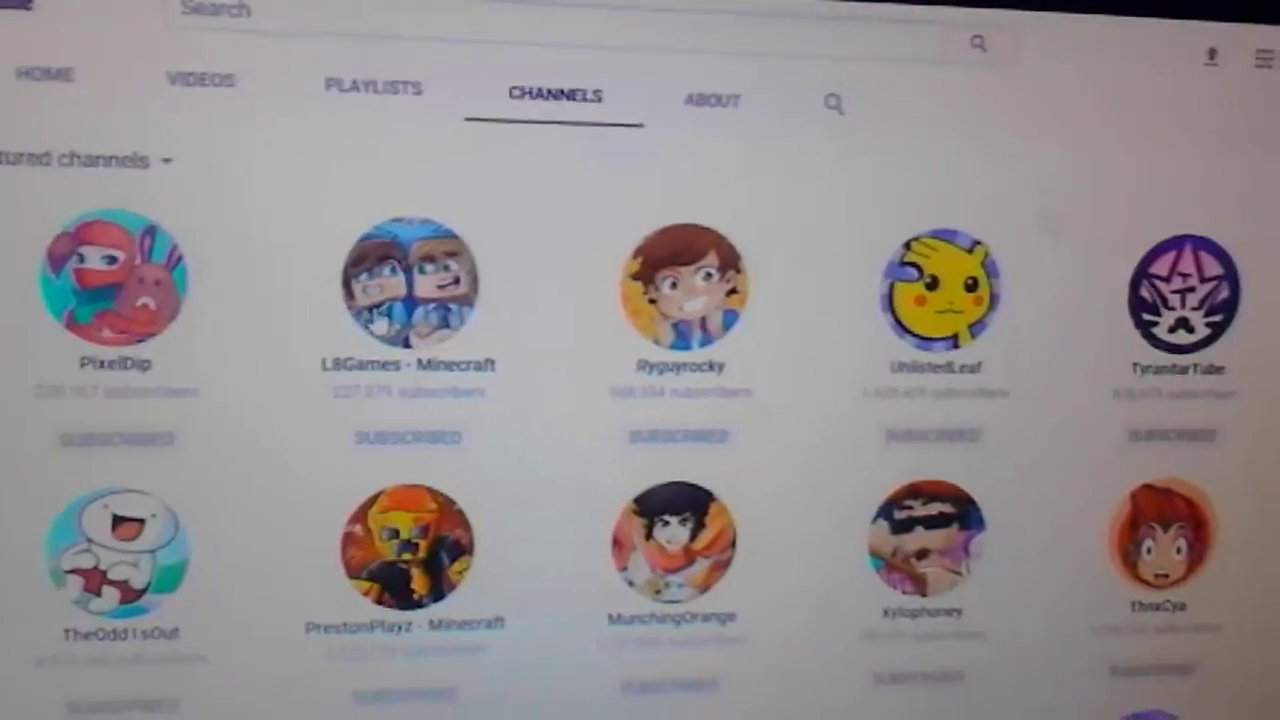
scroll(375, 320, "down", 3)
scroll(375, 320, "up", 3)
scroll(375, 320, "up", 4)
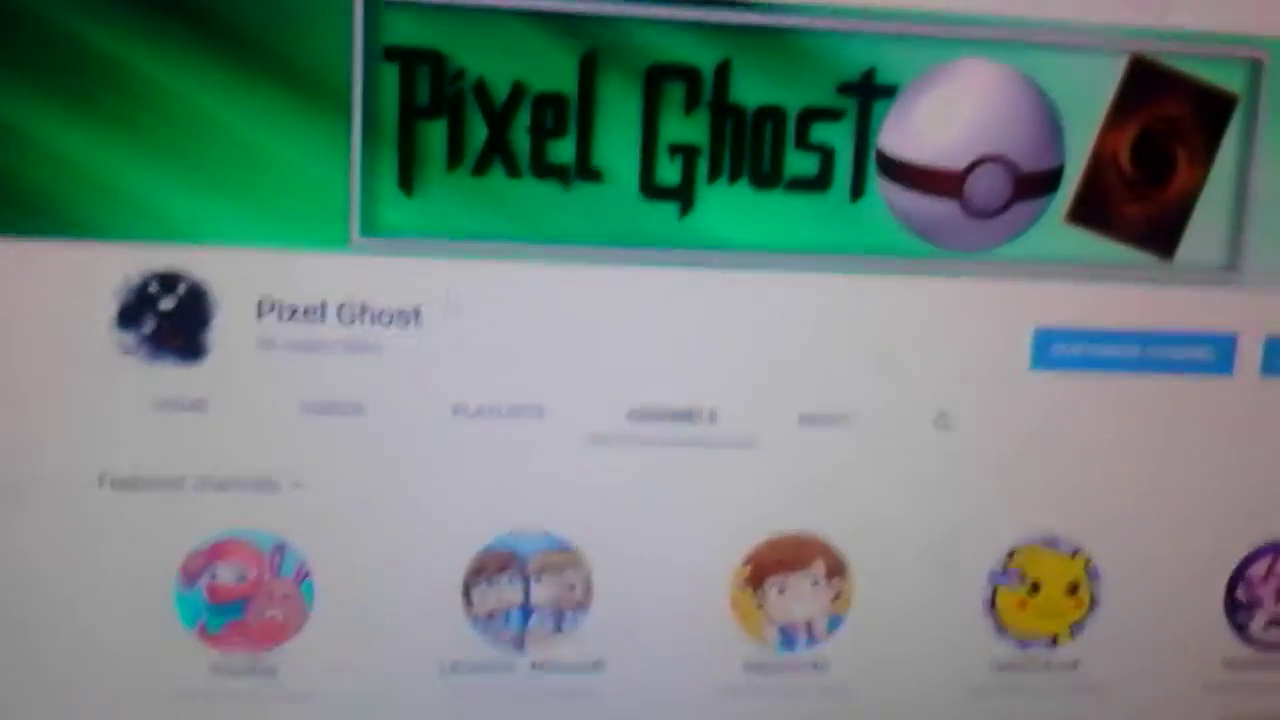
scroll(400, 340, "down", 2)
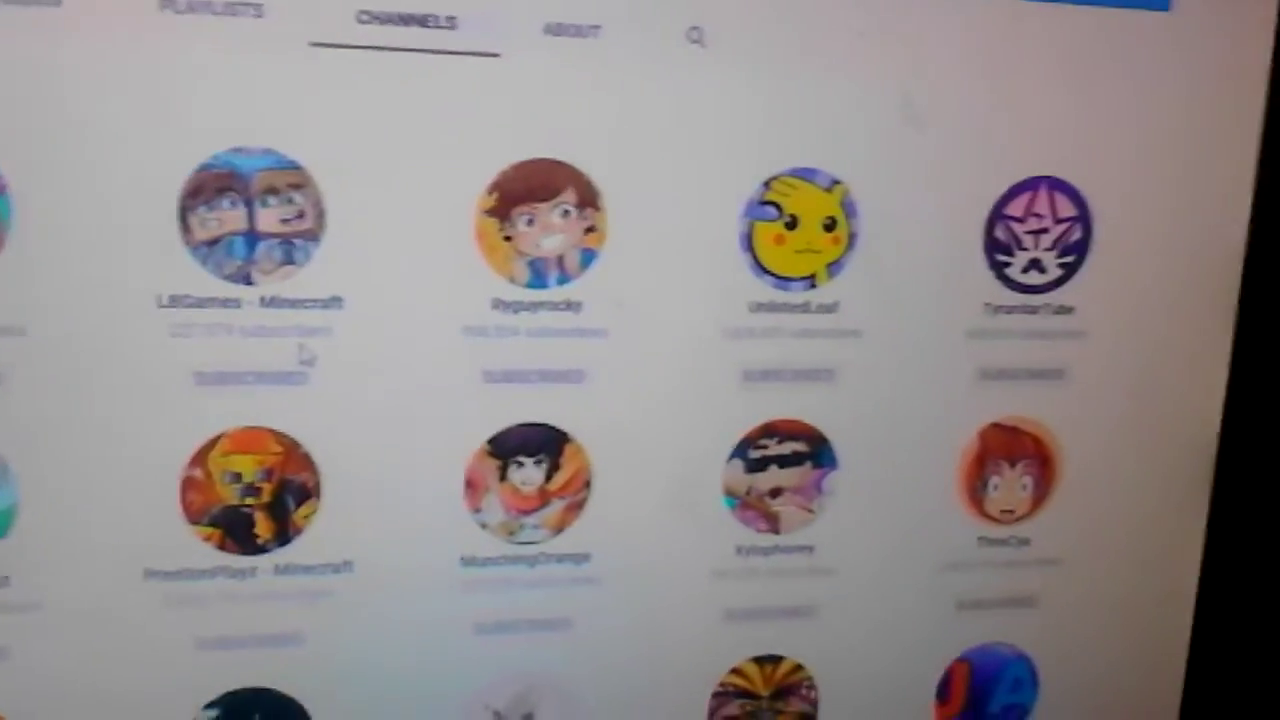
scroll(300, 360, "down", 3)
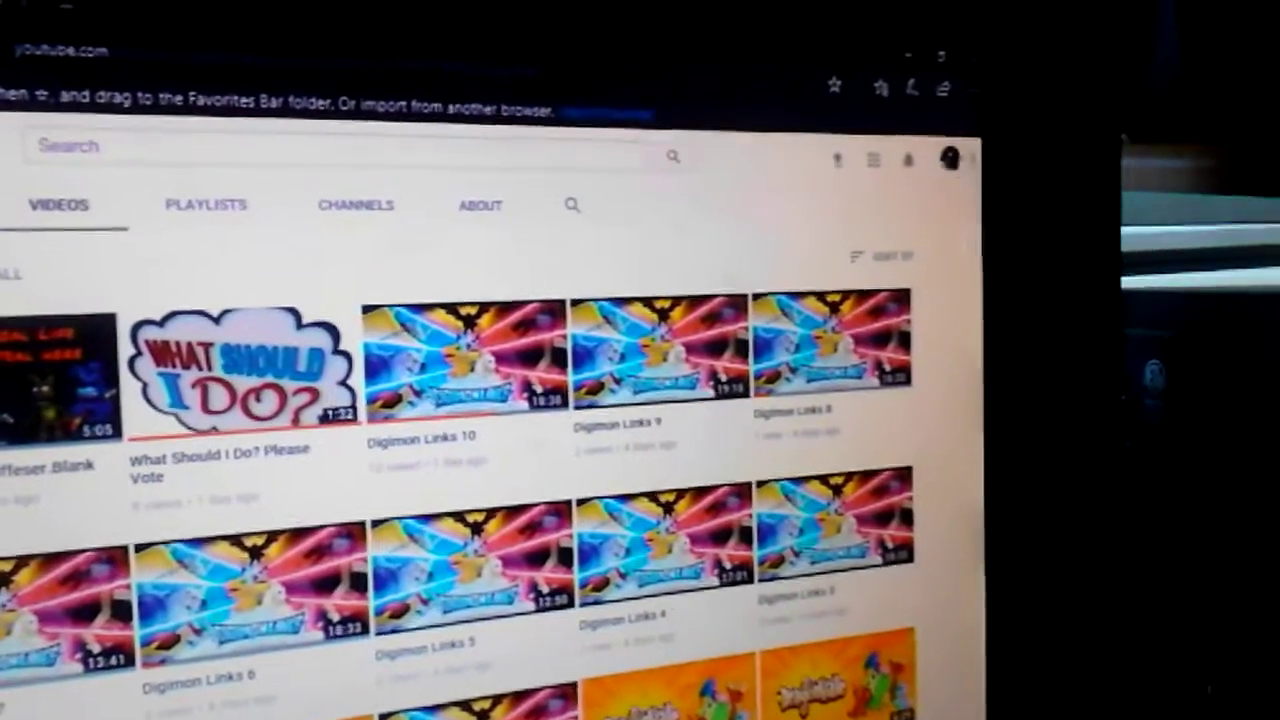
- Open the account menu from the avatar, then dismiss it with Esc
left_click(958, 135)
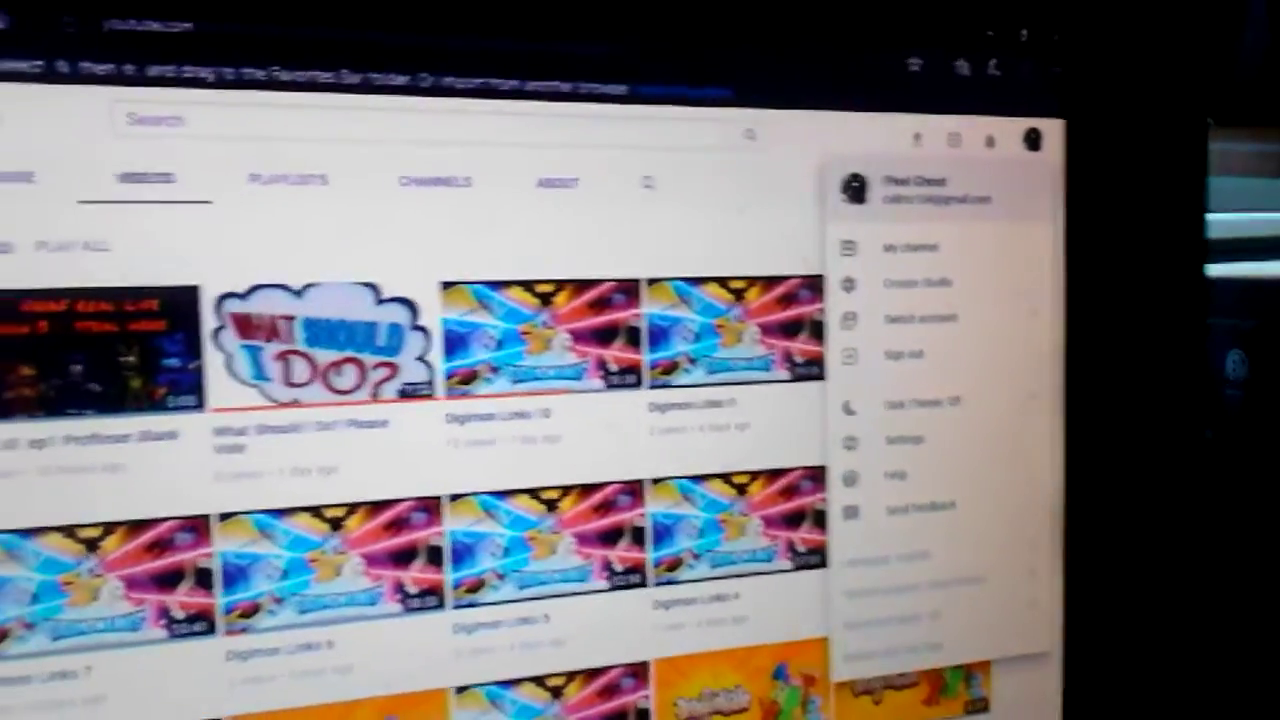
key("Escape")
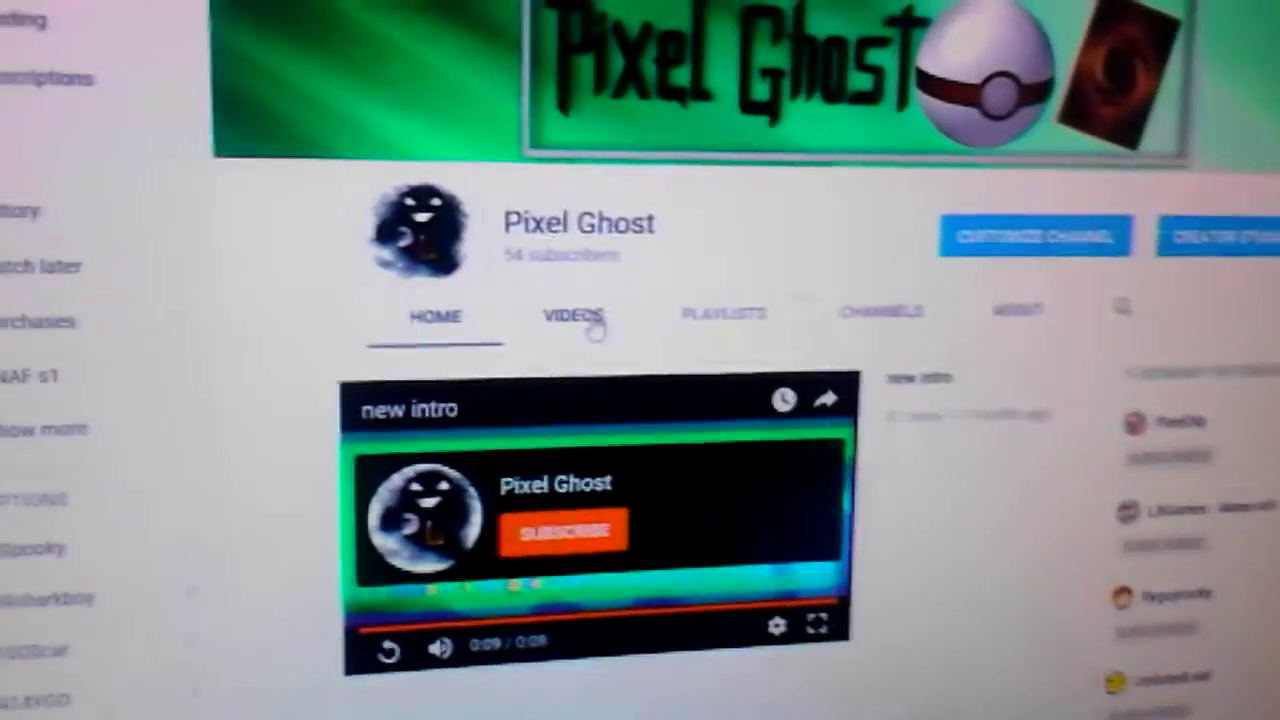
scroll(757, 365, "down", 3)
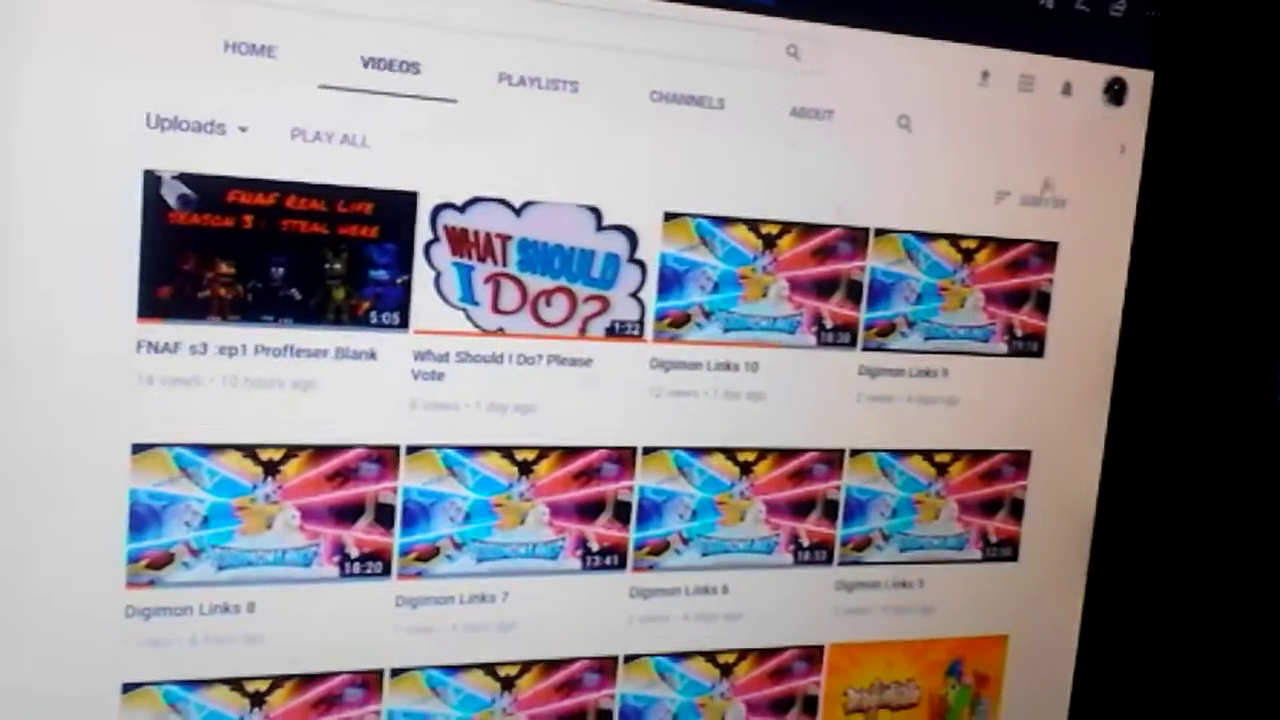
- Open the account menu over the Pixel Ghost uploads grid
left_click(1095, 115)
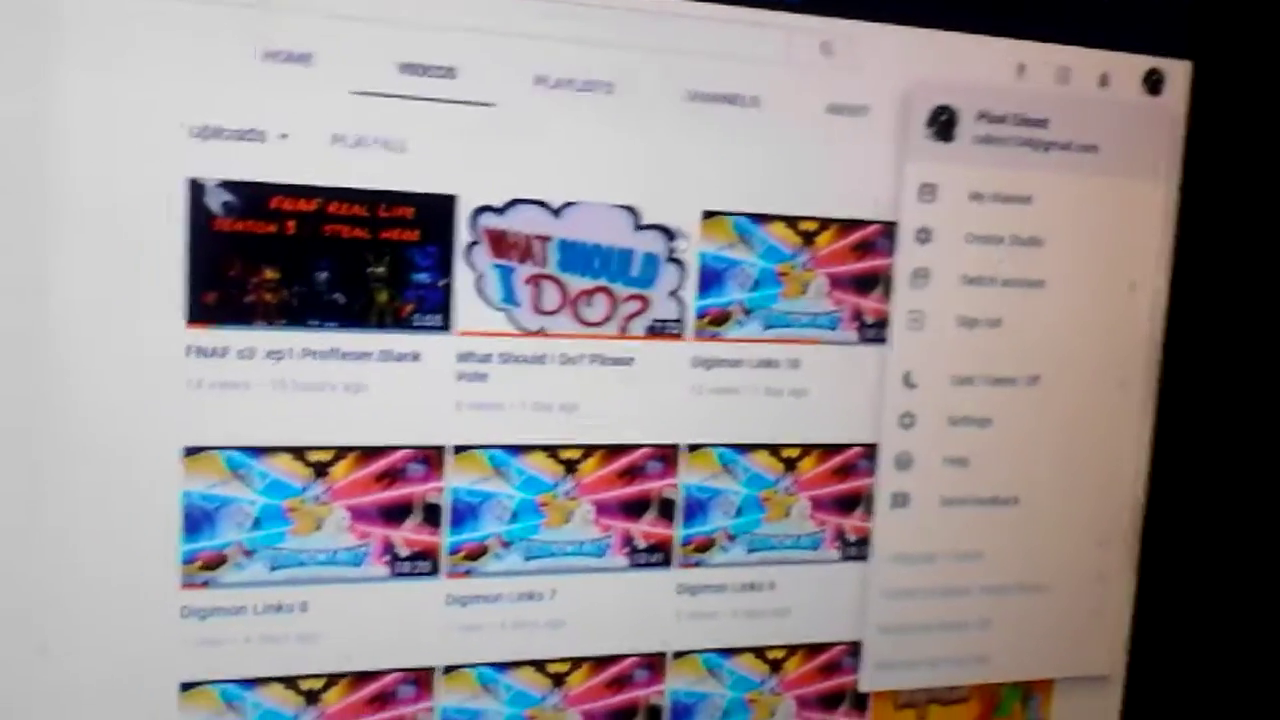
- Load the Pixel Ghost Creator Studio dashboard showing 1,763 views and 53 subscribers
left_click(965, 265)
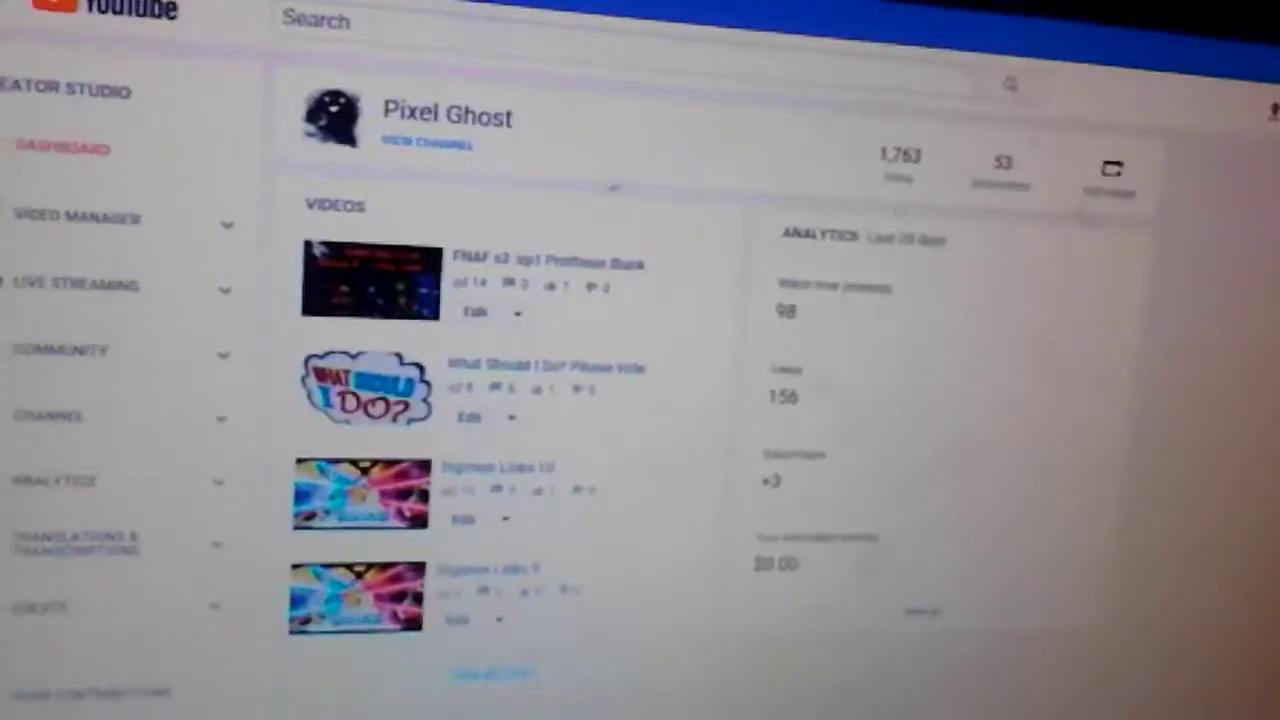